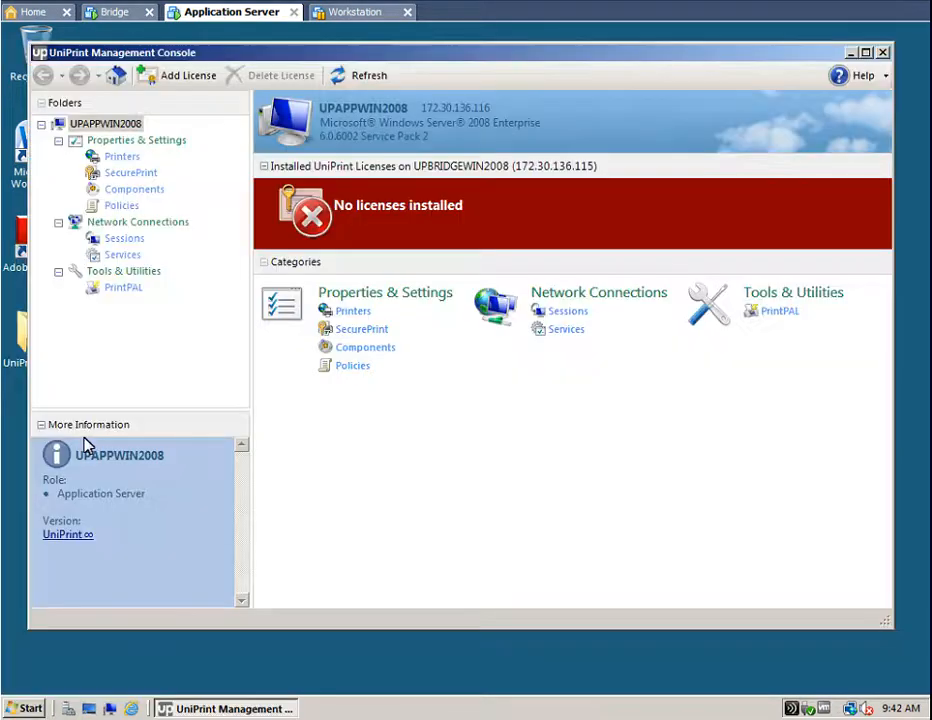
- Open the UniPrint printer's properties and set its Configuration paper size to Legal
click(118, 160)
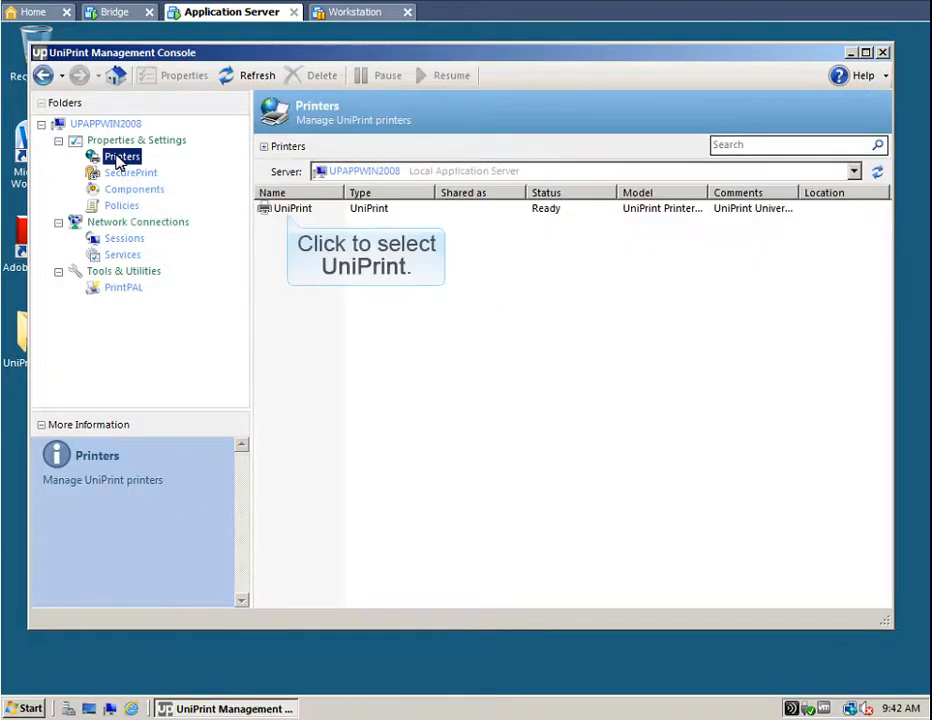
click(291, 211)
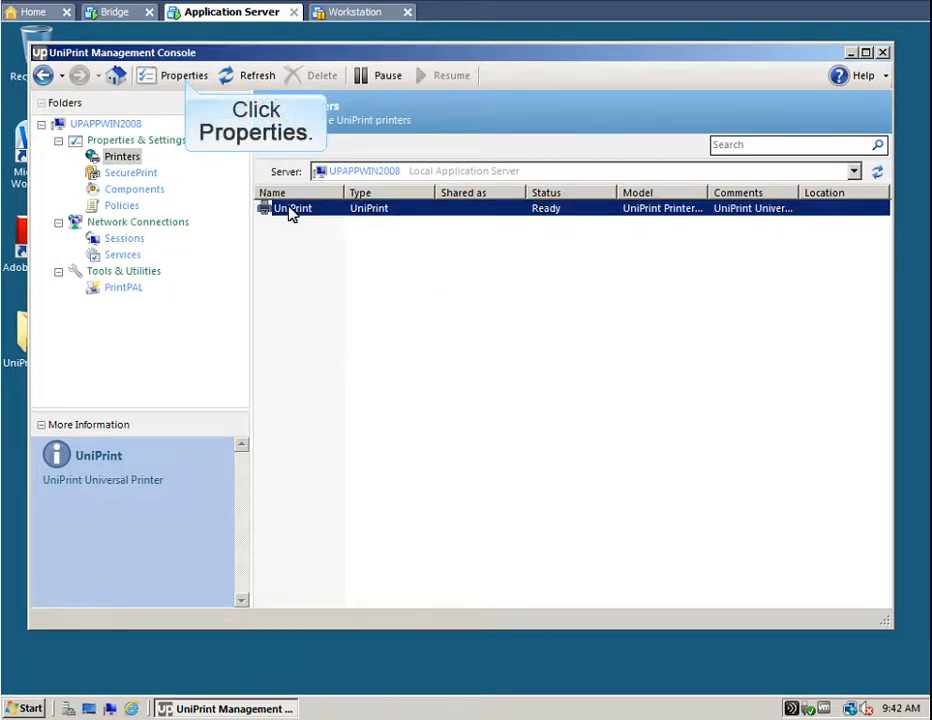
click(182, 78)
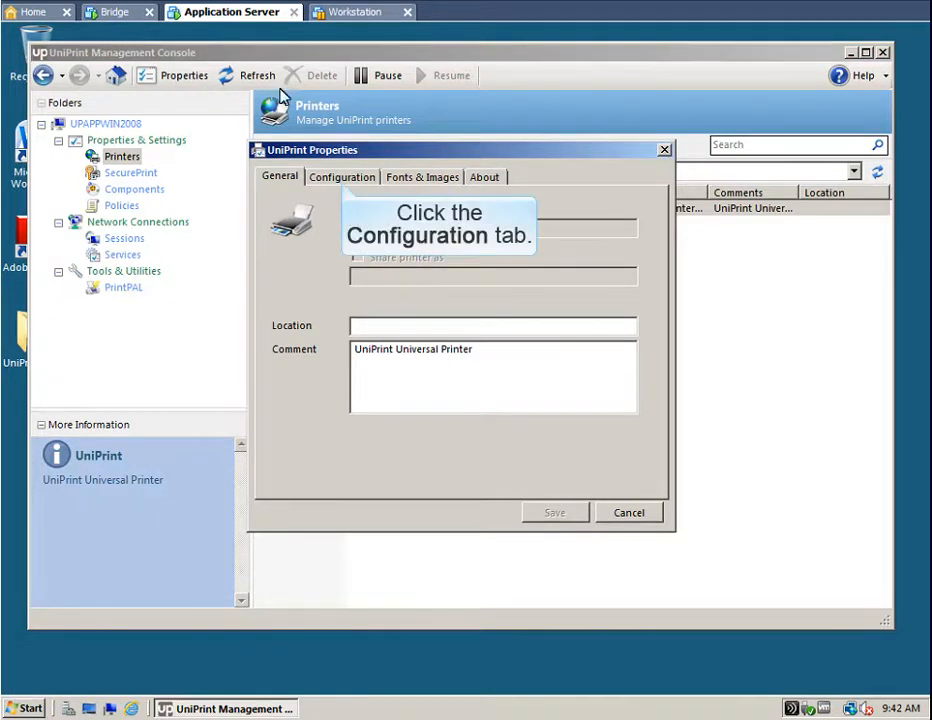
click(342, 179)
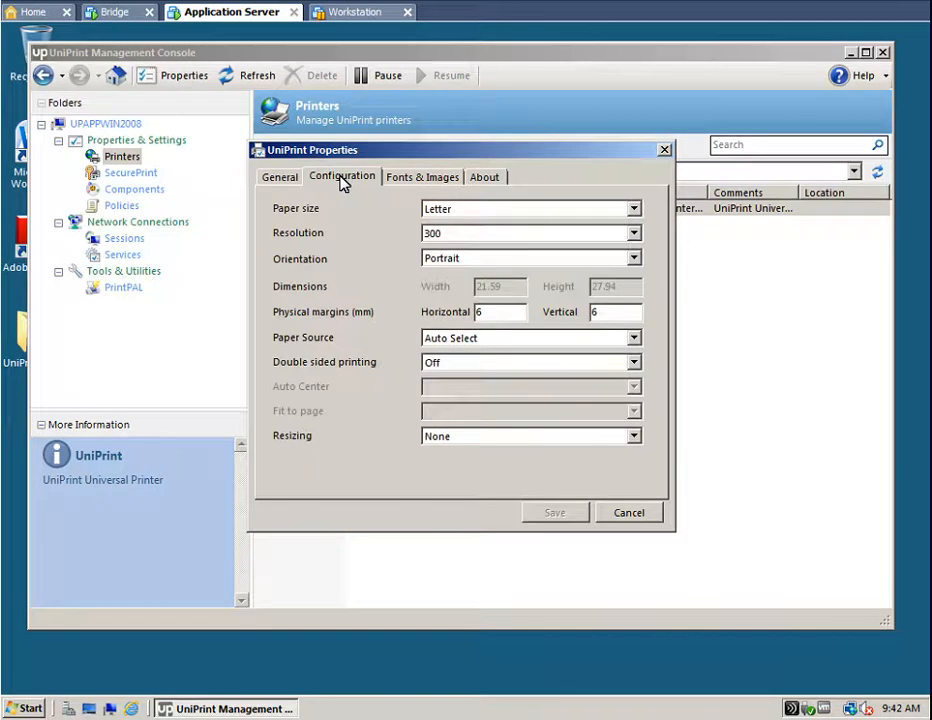
click(633, 209)
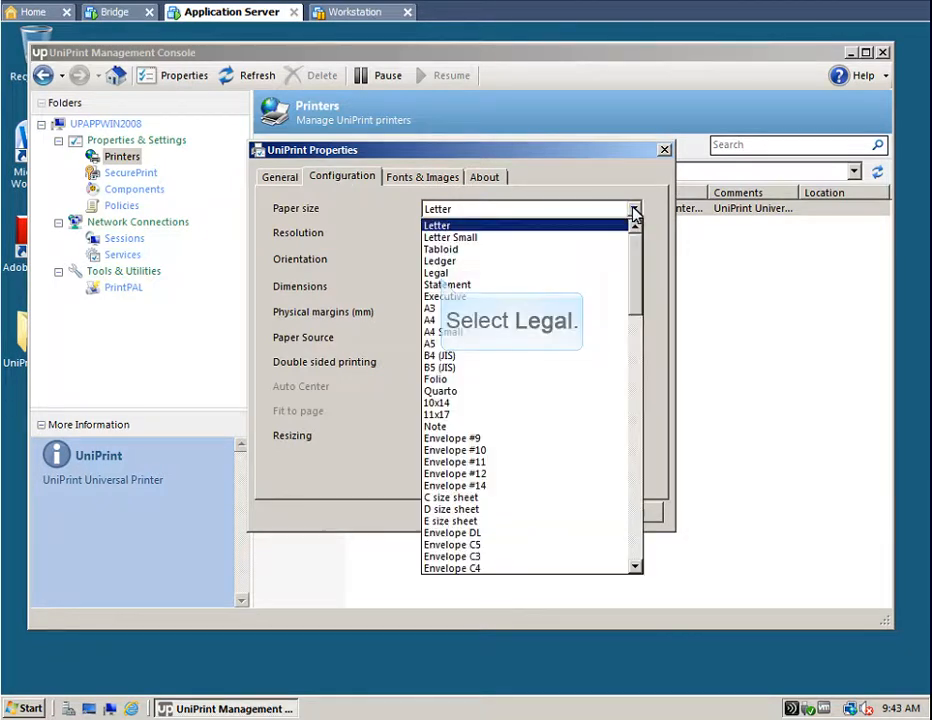
click(436, 273)
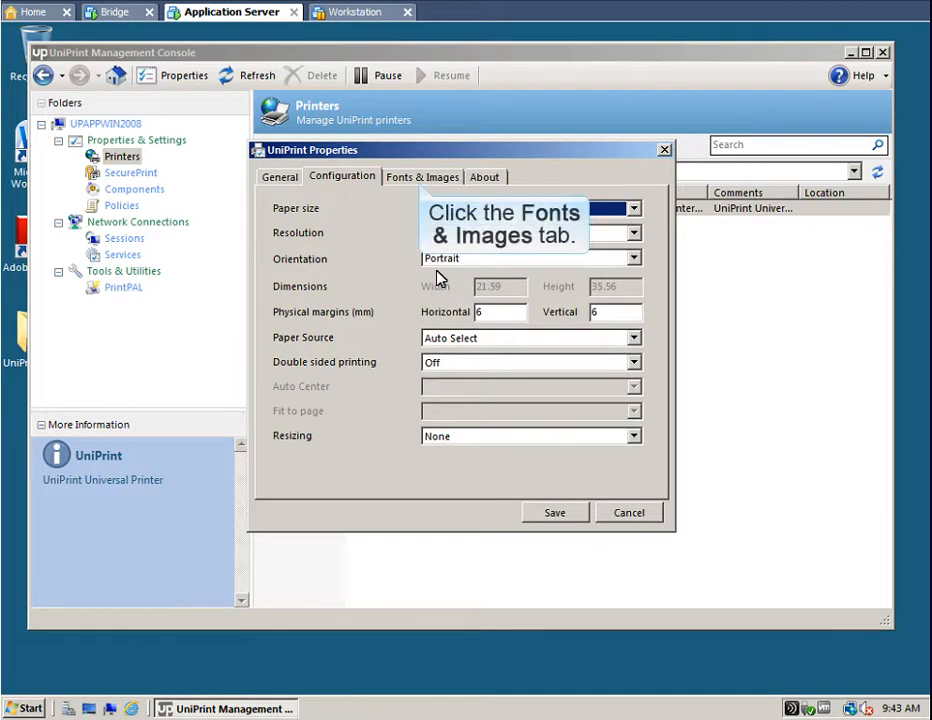
click(420, 178)
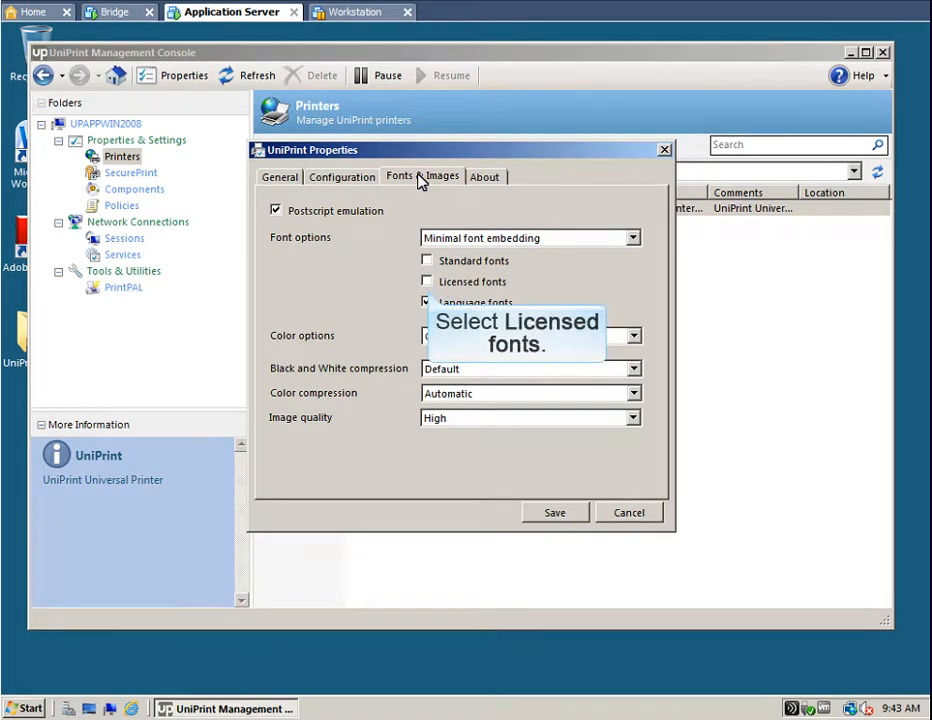
- Enable licensed fonts, set colour output to Grayscale, and save the UniPrint printer properties
click(427, 283)
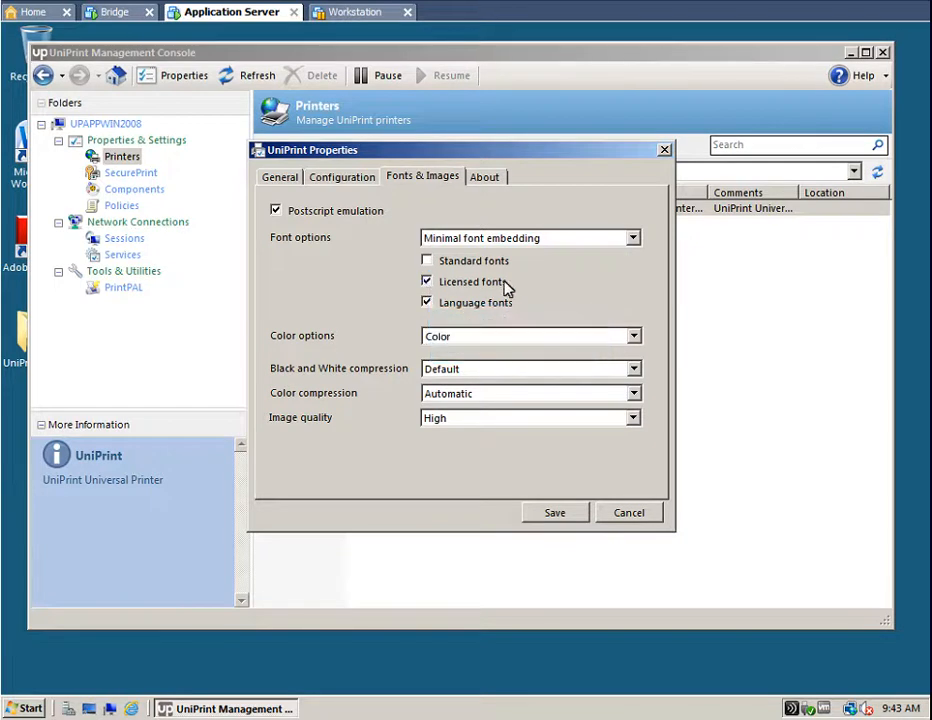
click(634, 337)
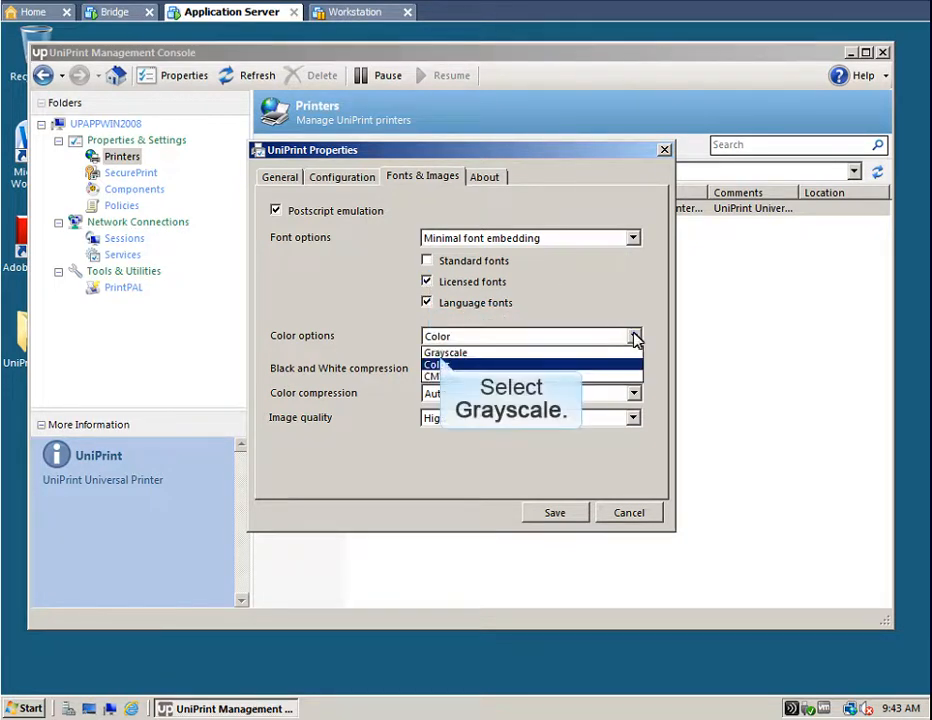
click(438, 353)
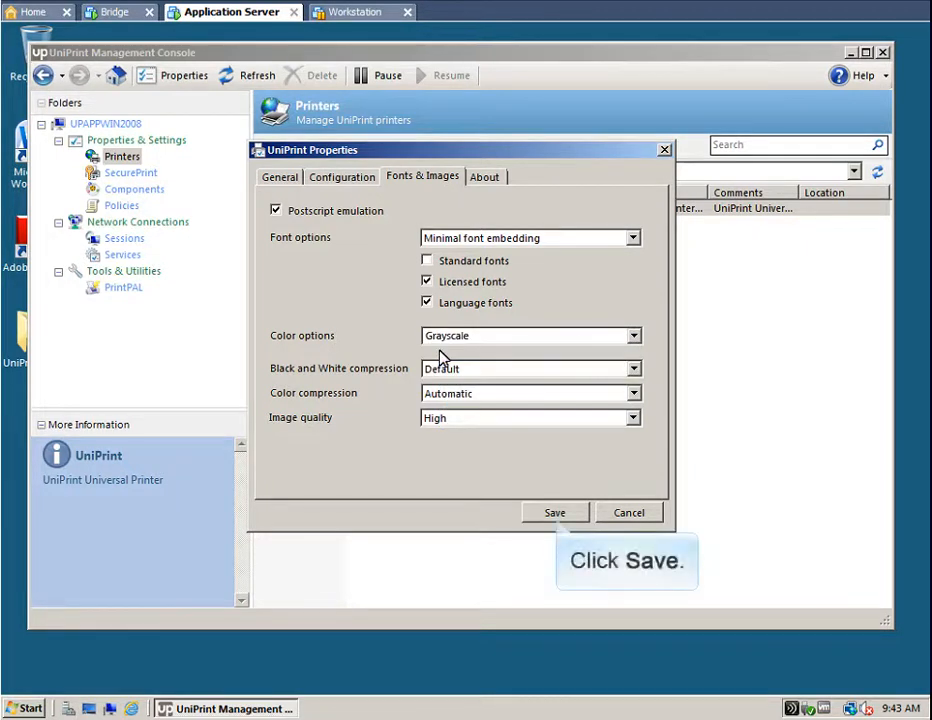
click(555, 514)
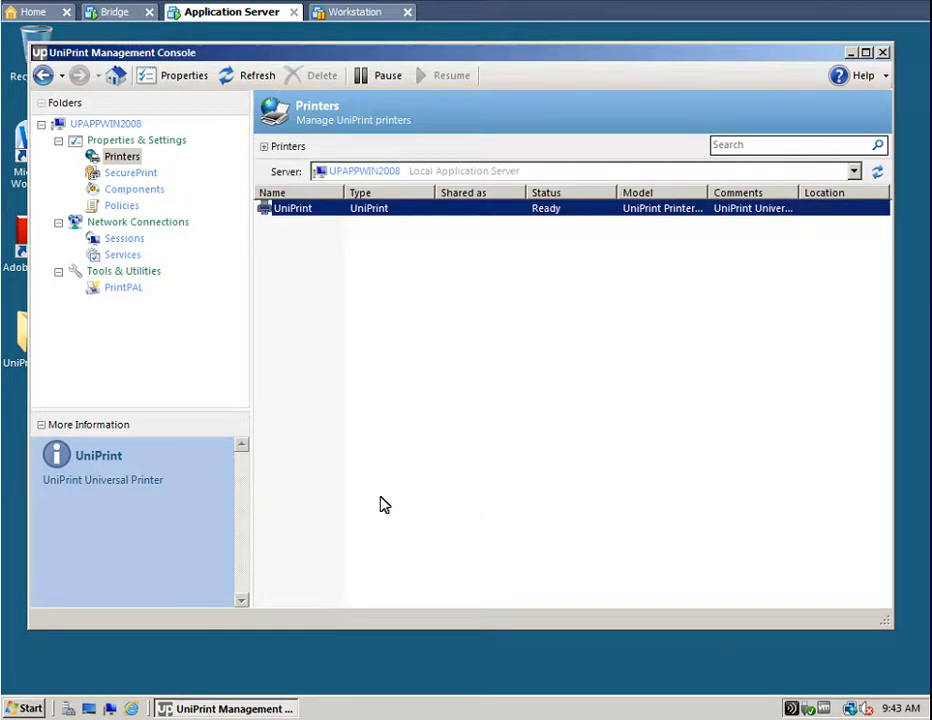
- In Sessions, enable the Mac Client protocol plus RDP, ICA 10+ and ICA 9-and-earlier pass-through
click(123, 239)
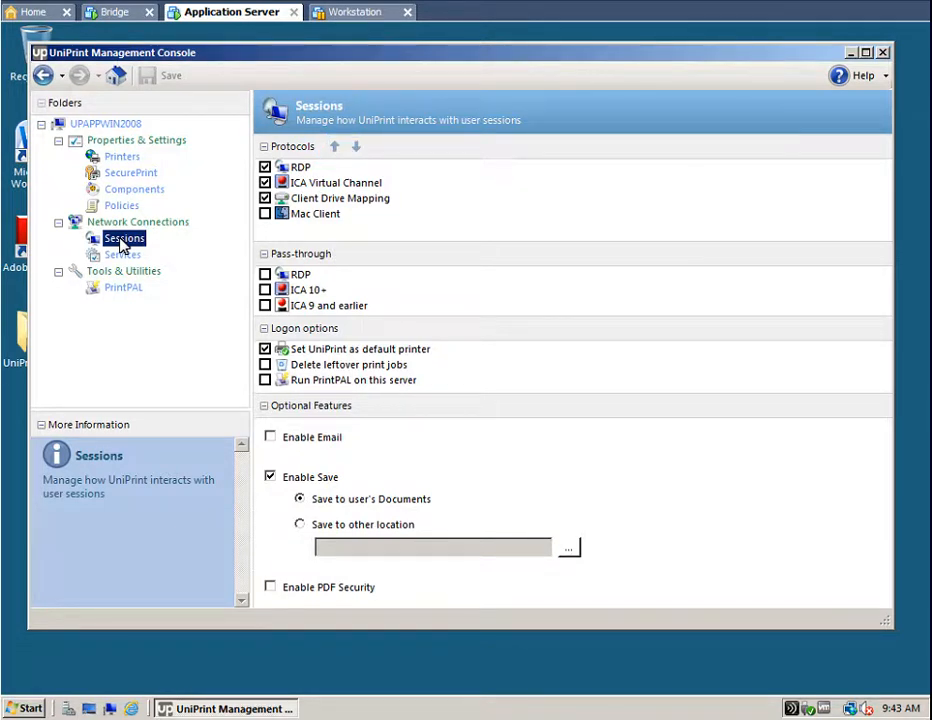
click(266, 216)
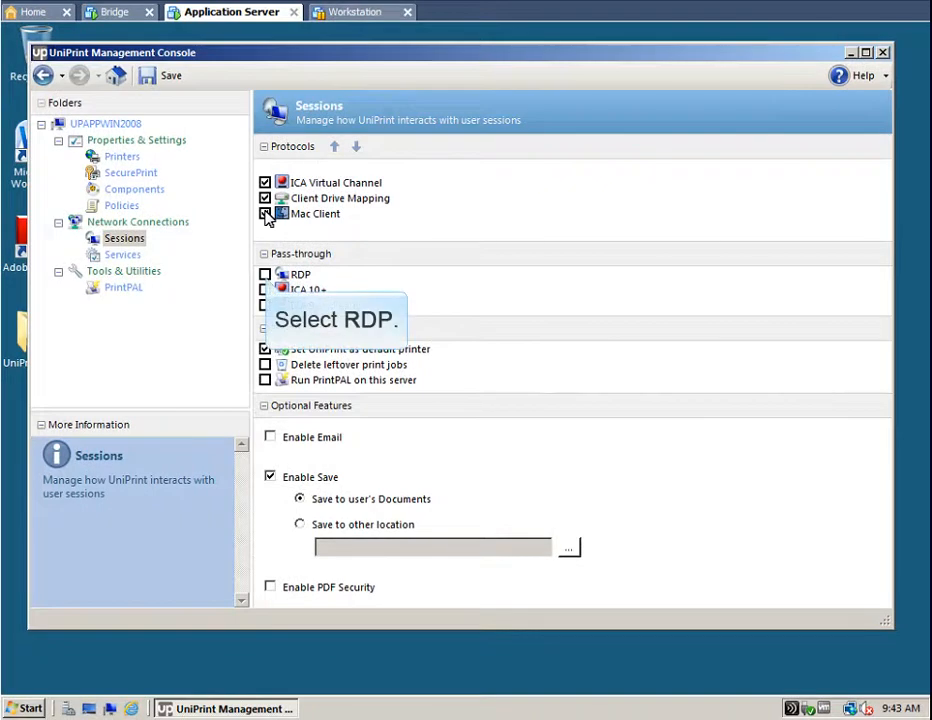
click(265, 274)
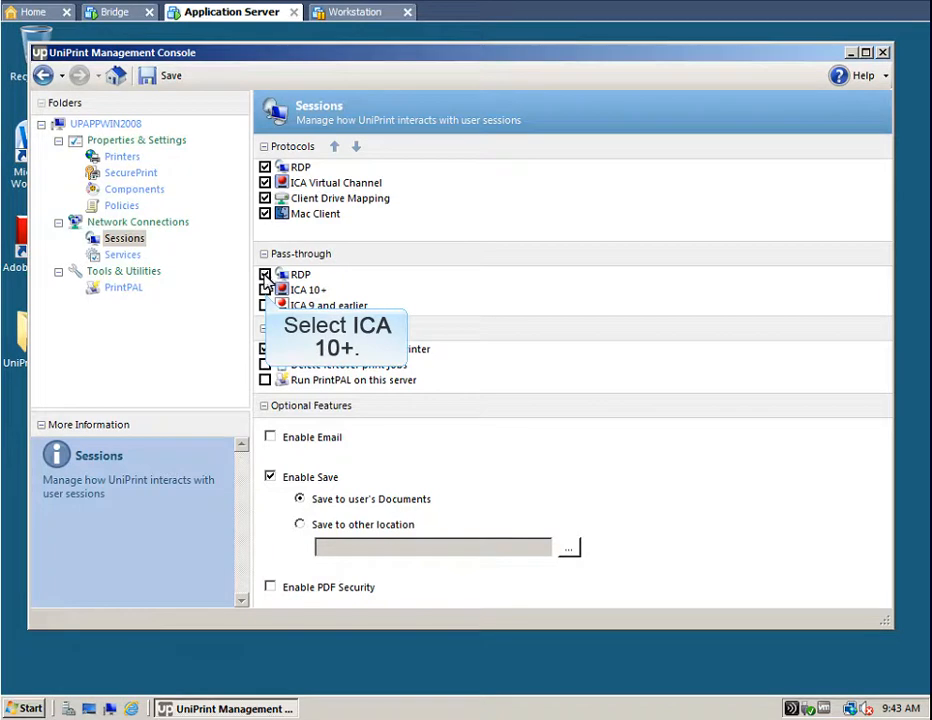
click(265, 290)
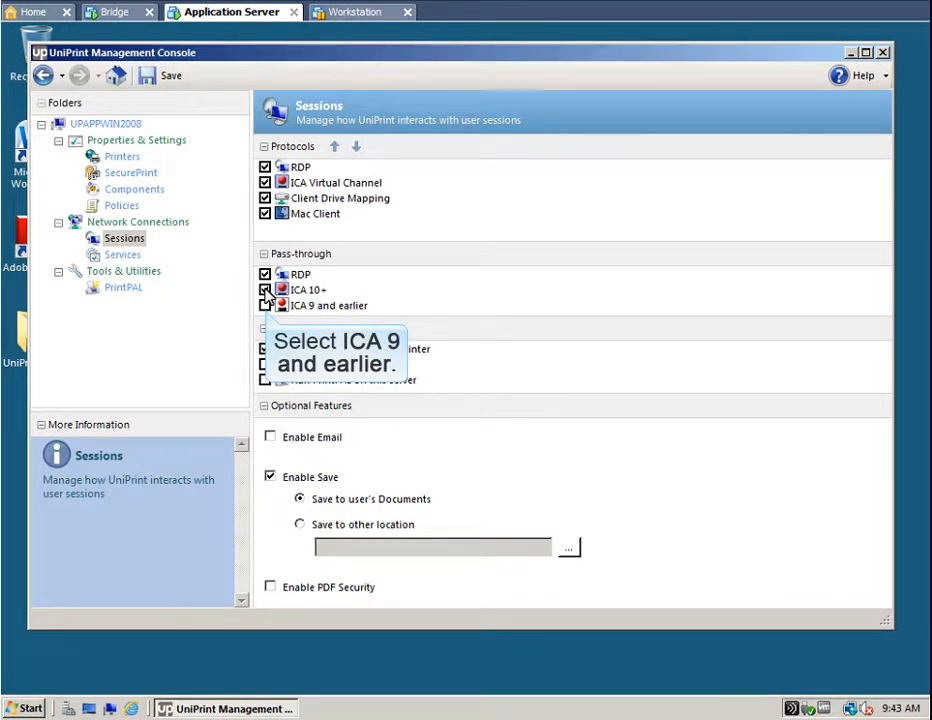
click(265, 306)
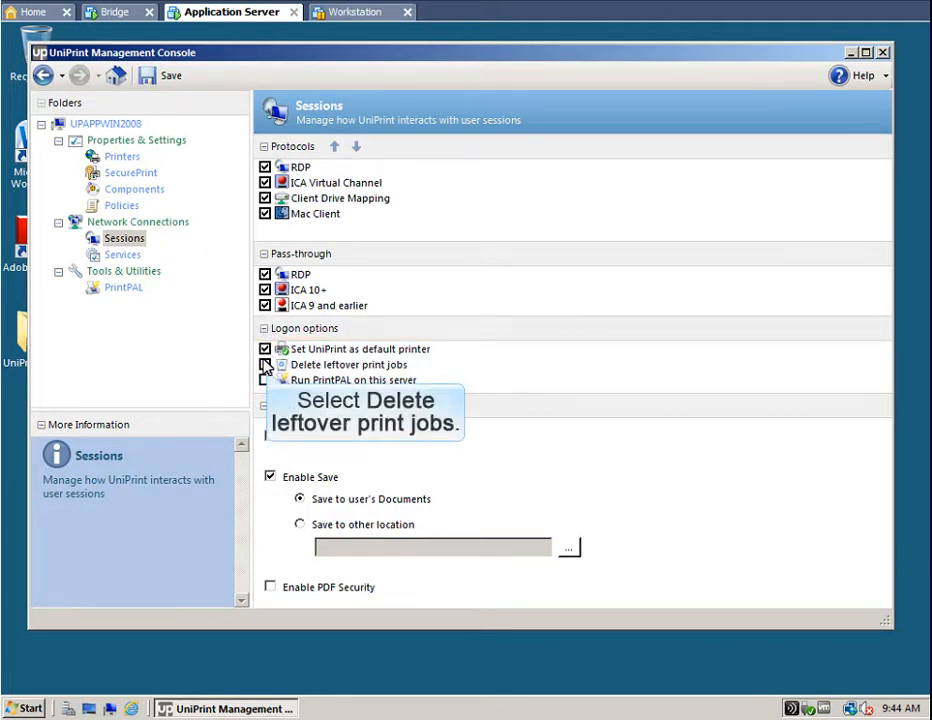
- Turn on deleting leftover print jobs at logon and enable session email via smtp.mycompany.com
click(265, 365)
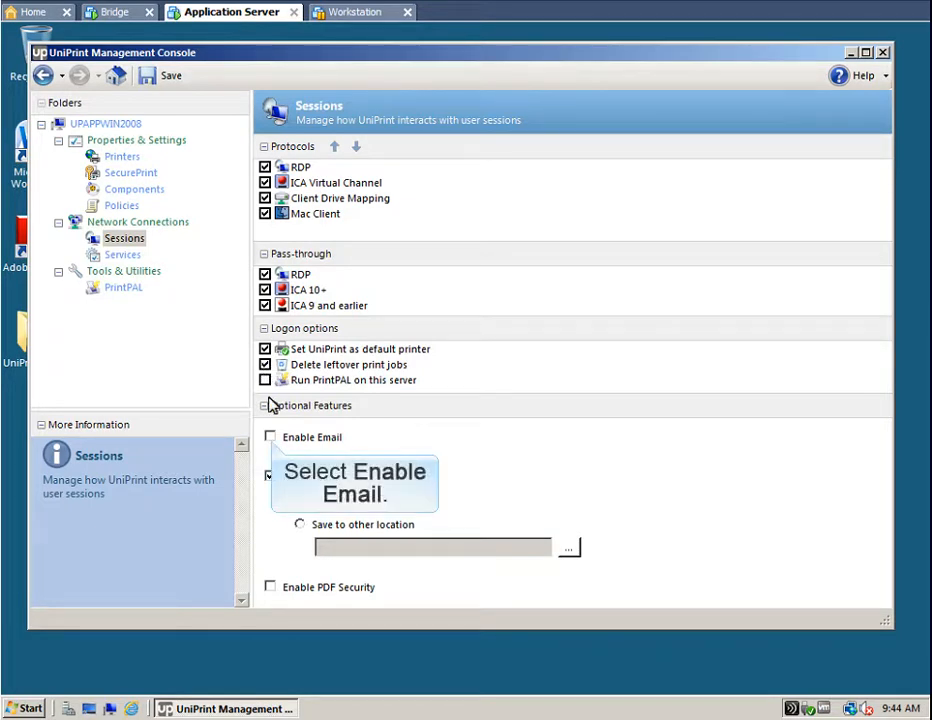
click(270, 438)
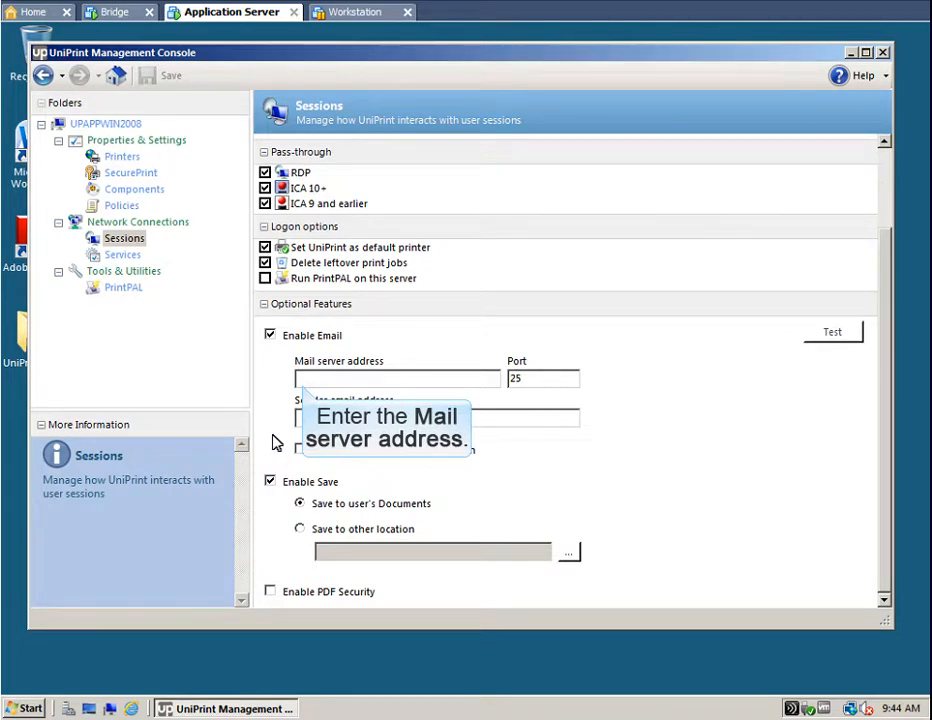
click(300, 384)
text(smtp.mycompany.com)
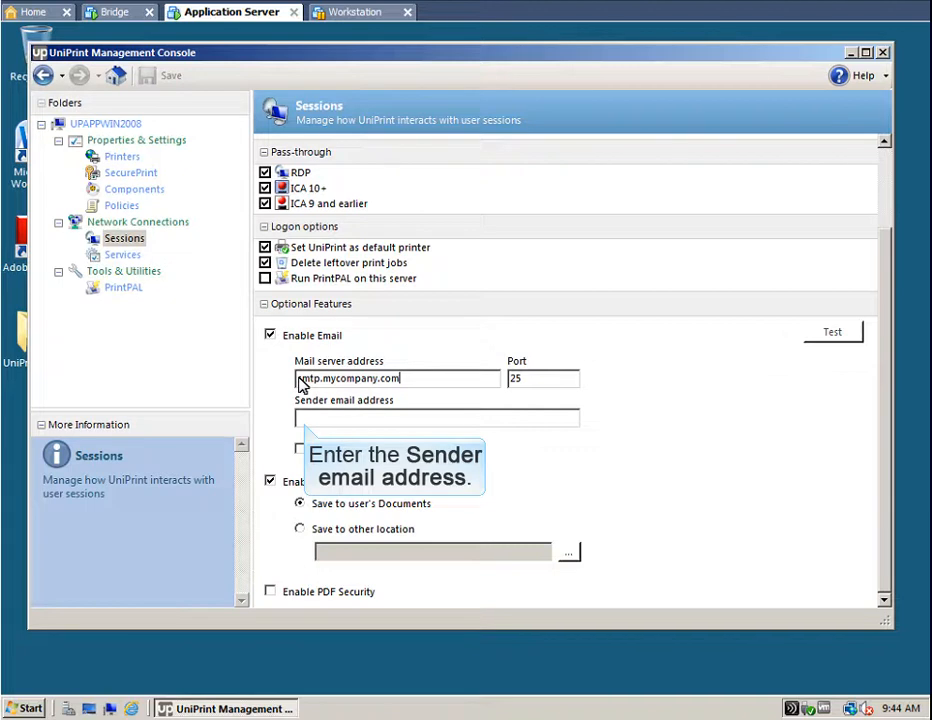
- Enter the sender email address, leaving mail server authentication turned off
click(299, 424)
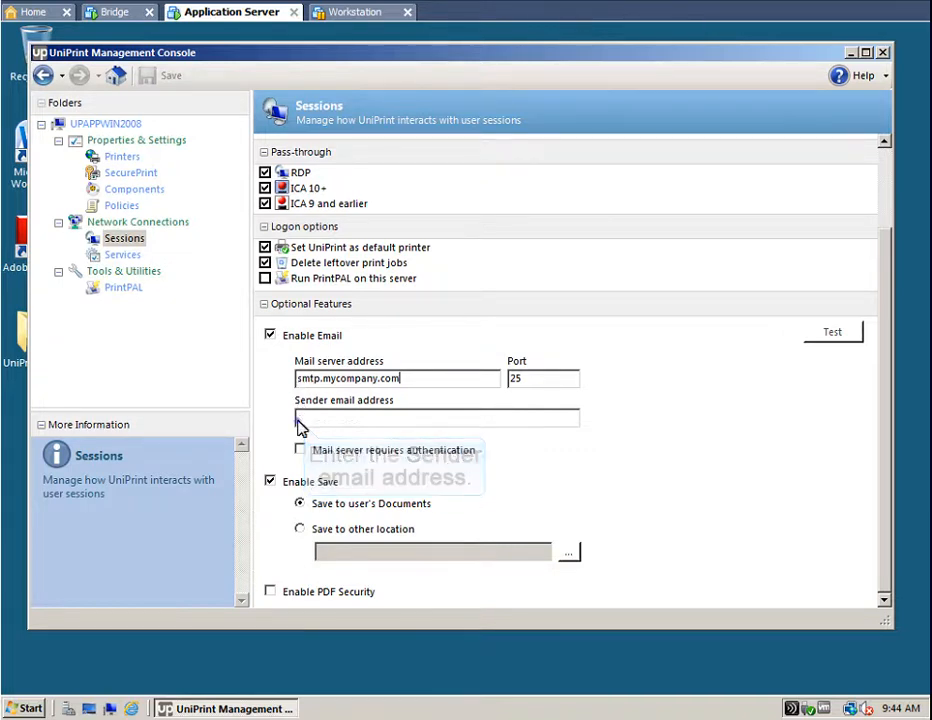
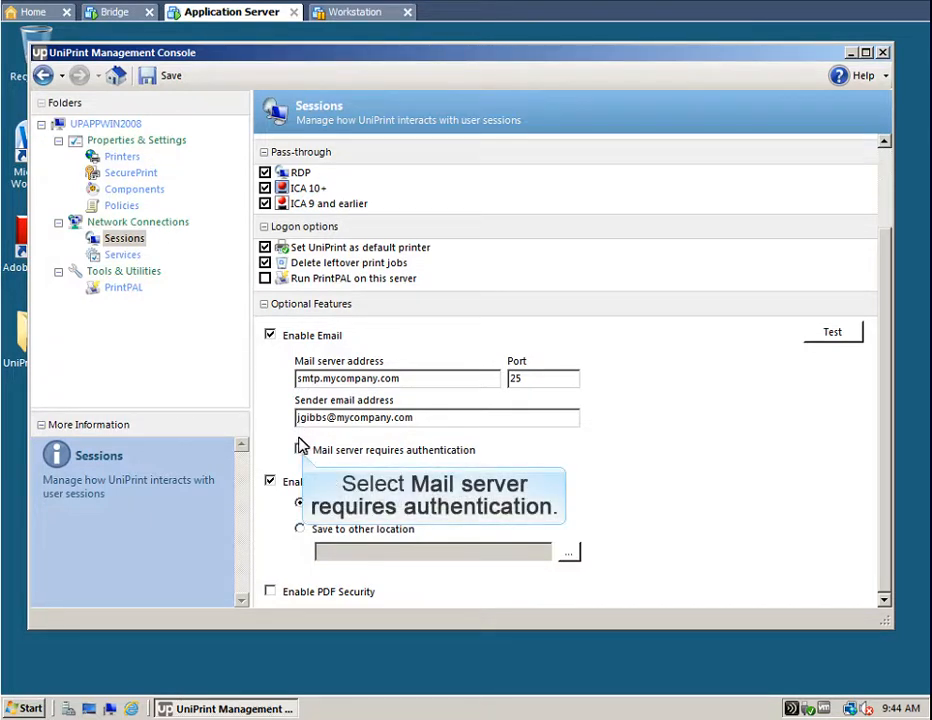
click(301, 450)
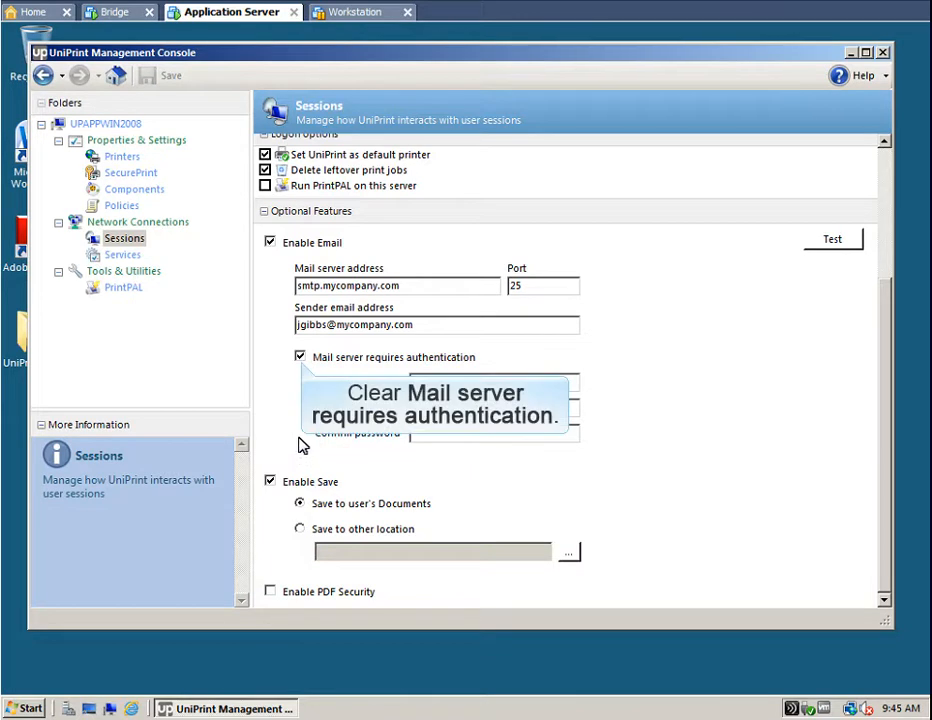
click(300, 357)
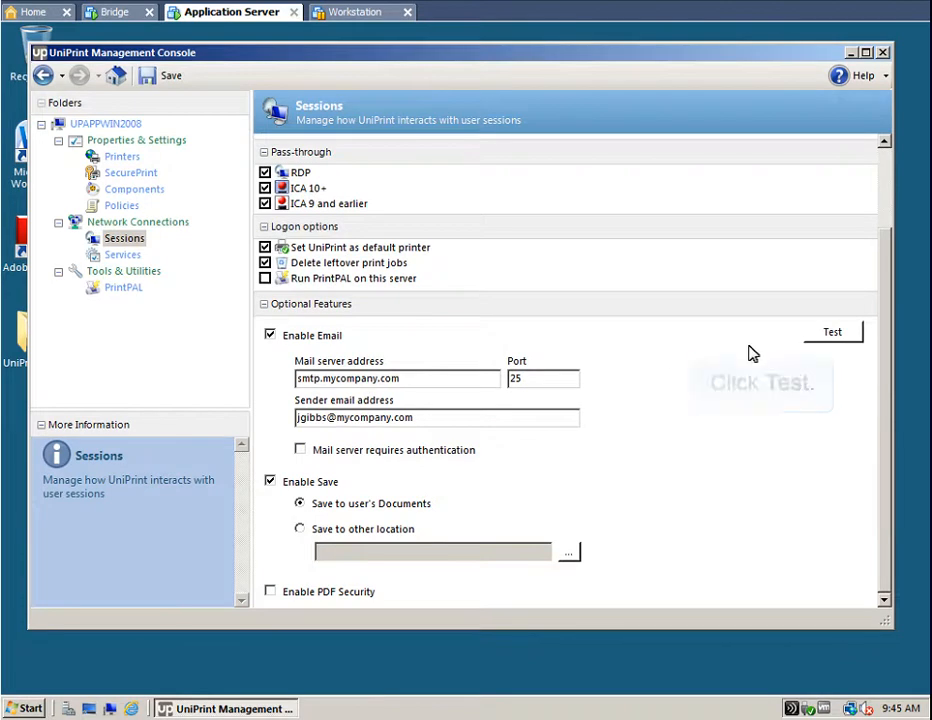
- Send a test mail to the recipient's e-mail address, then cancel the Test Mail Settings window
click(830, 333)
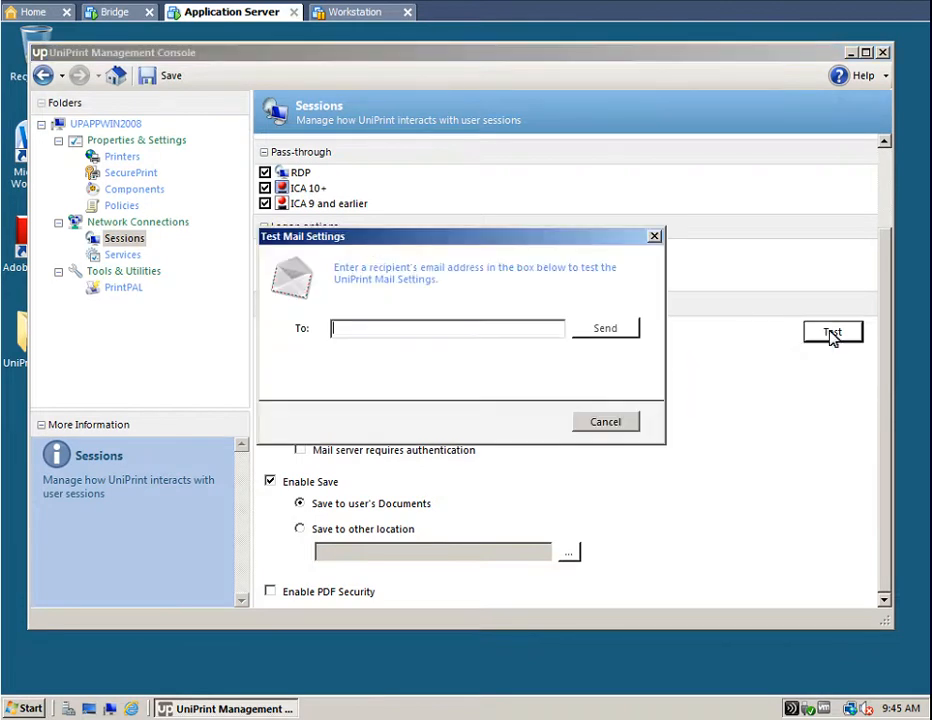
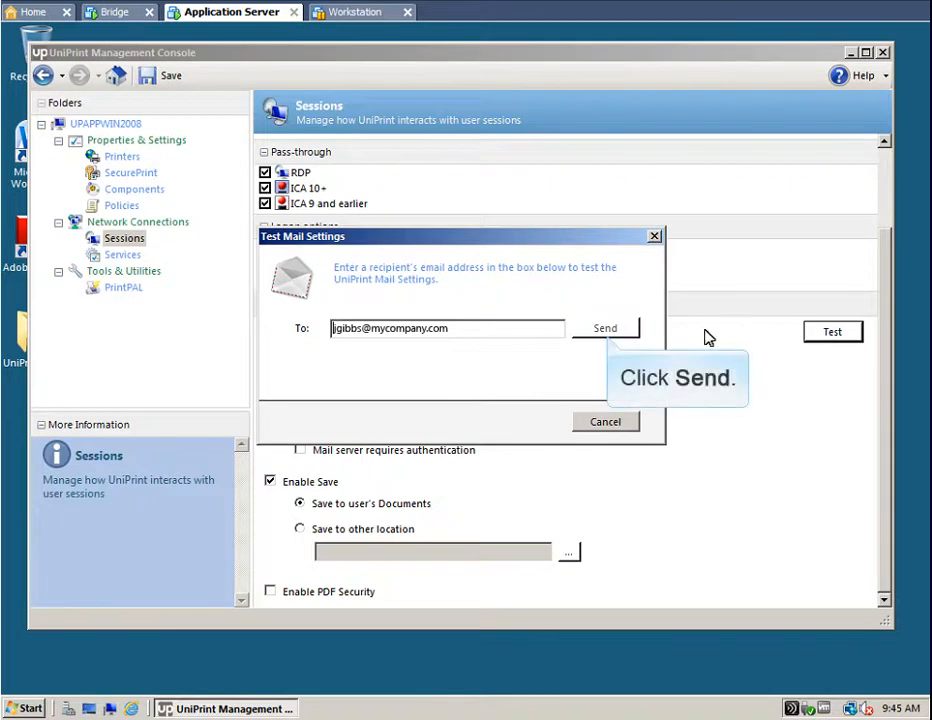
click(605, 330)
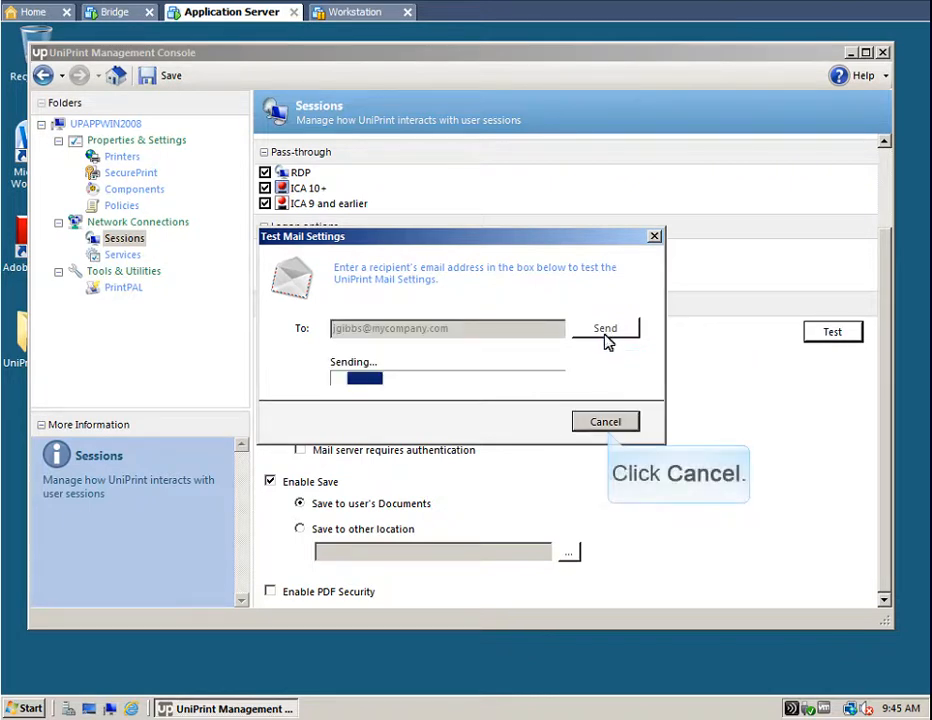
click(605, 421)
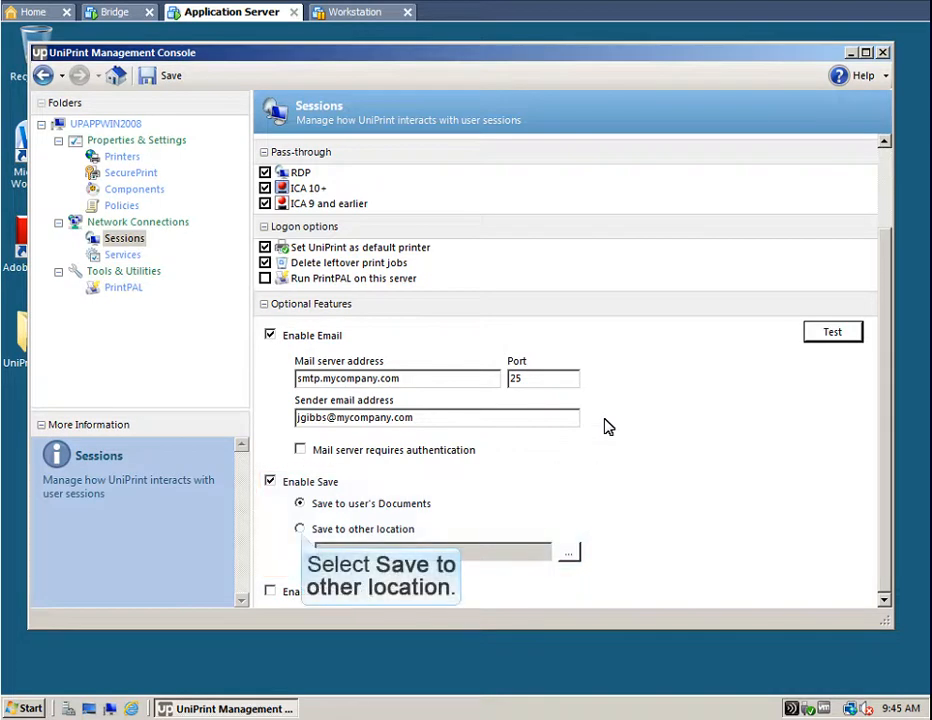
- Save session files to the user's Documents, enable PDF Security, and save the Sessions settings
click(300, 529)
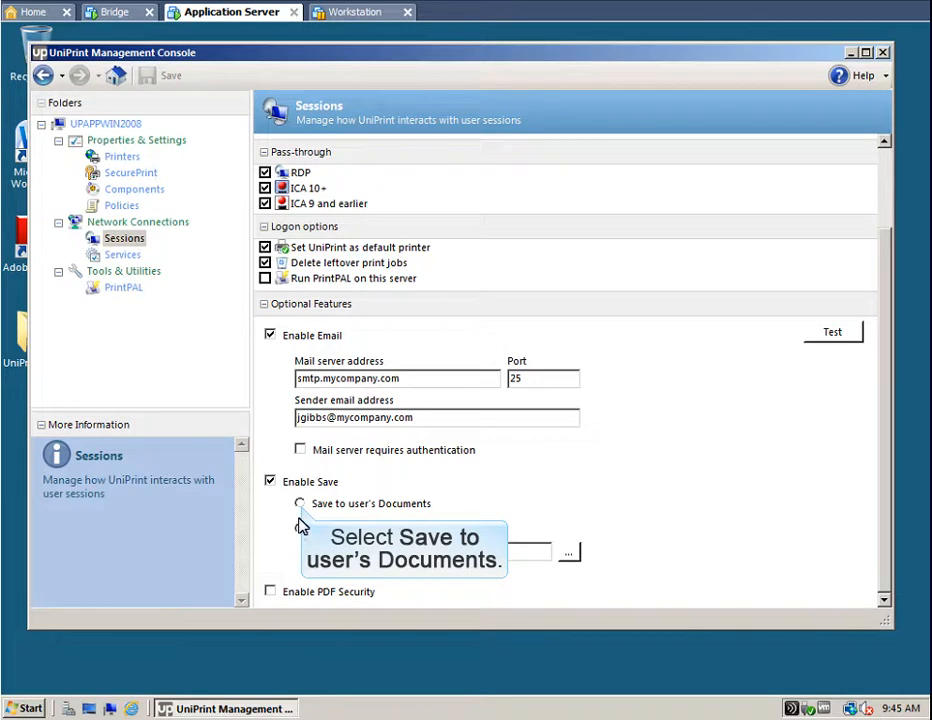
click(300, 504)
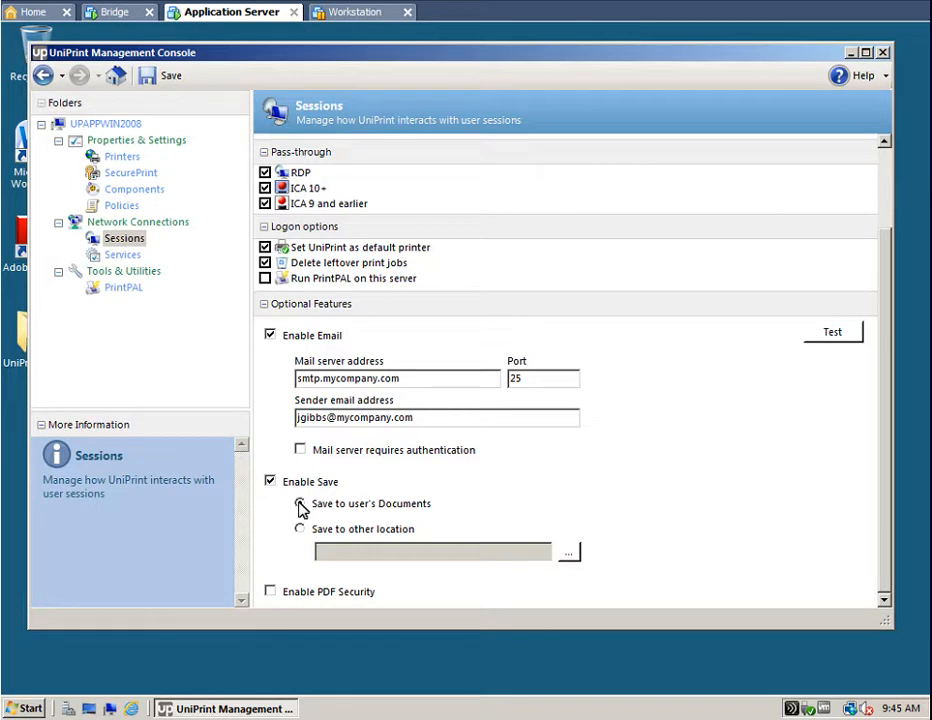
click(301, 505)
click(270, 591)
click(152, 78)
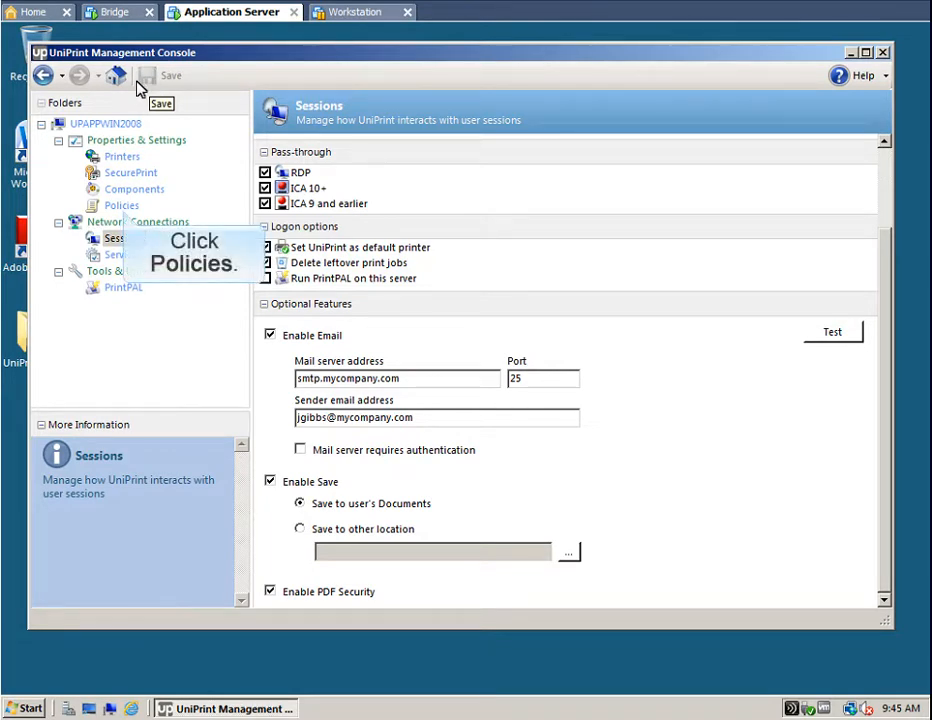
- Enable the User Settings policy, leave it third after Machine Policy, and save the policy order
click(119, 207)
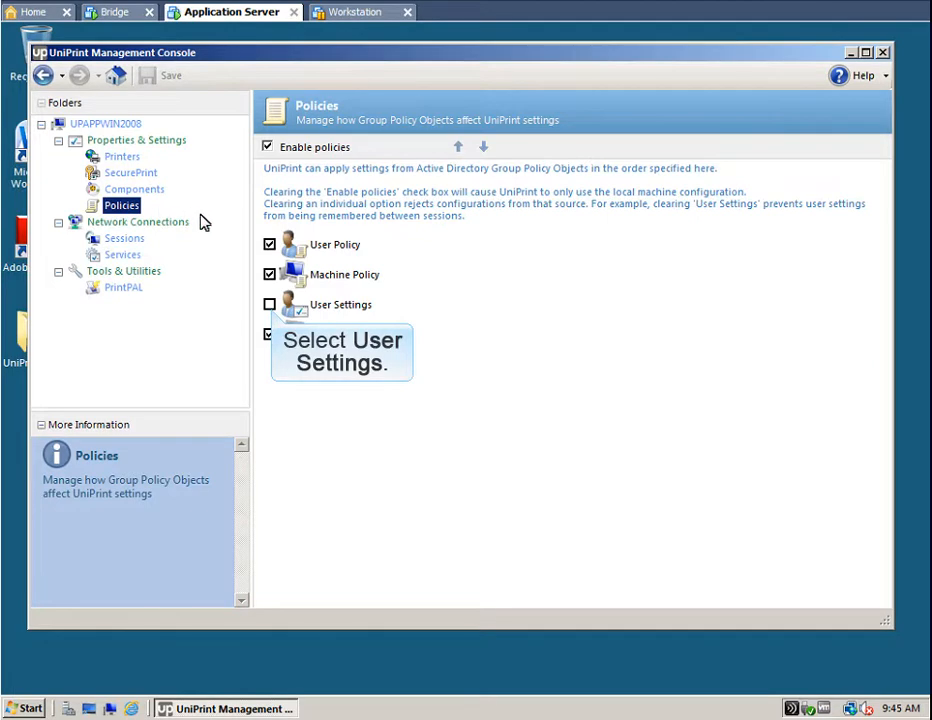
click(269, 305)
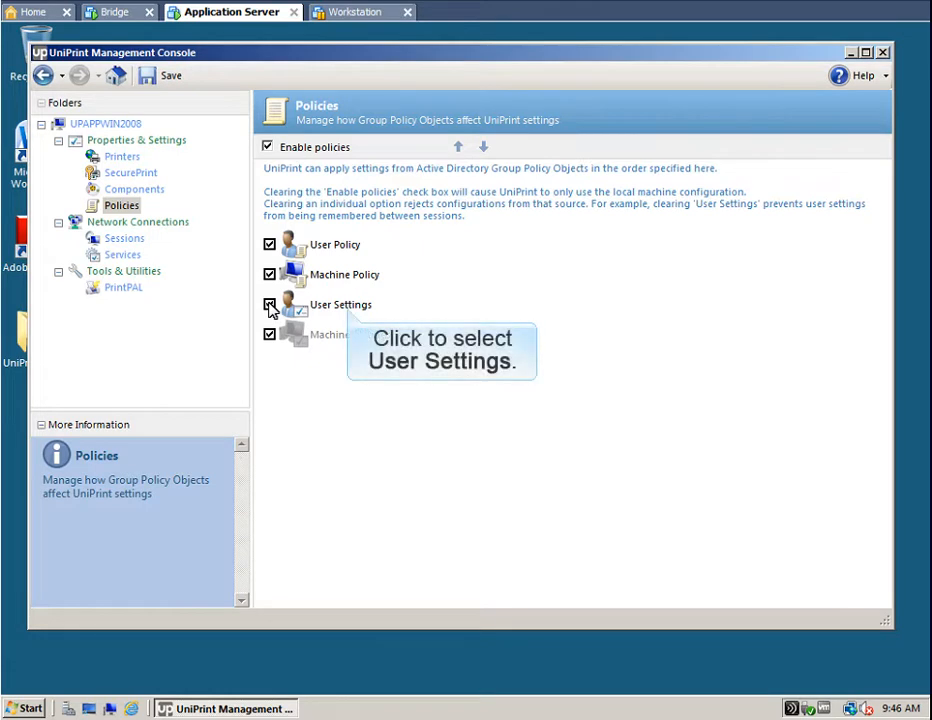
click(340, 308)
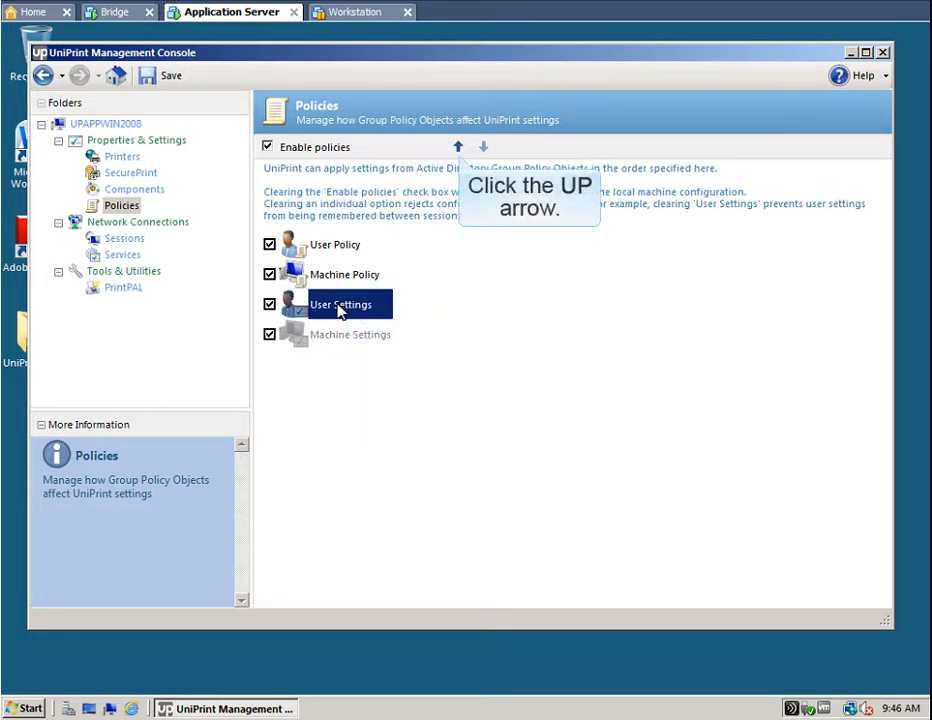
click(458, 147)
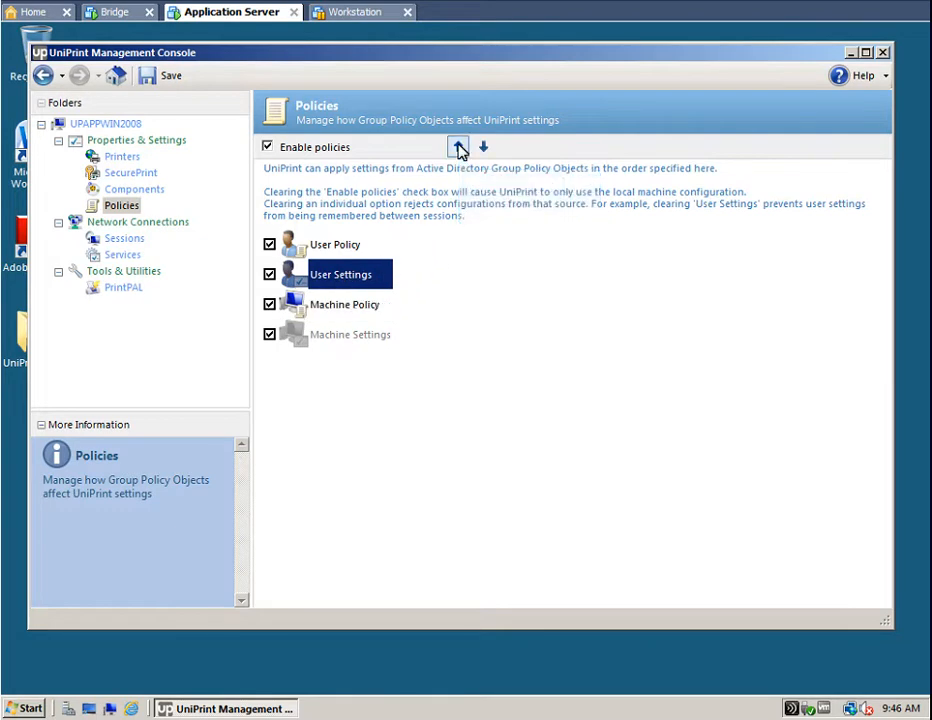
click(458, 147)
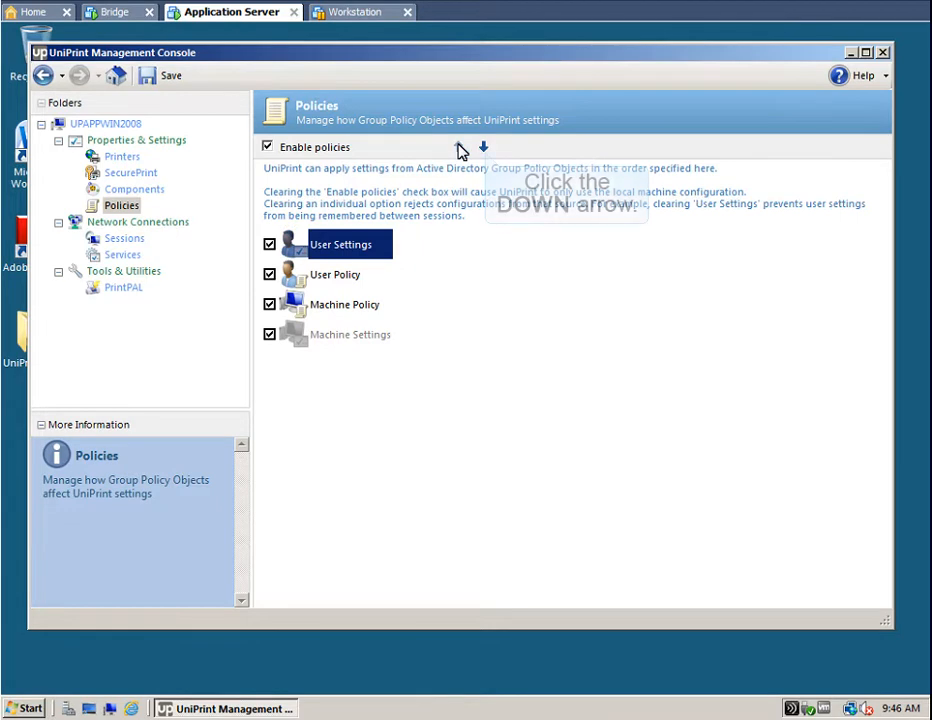
click(484, 147)
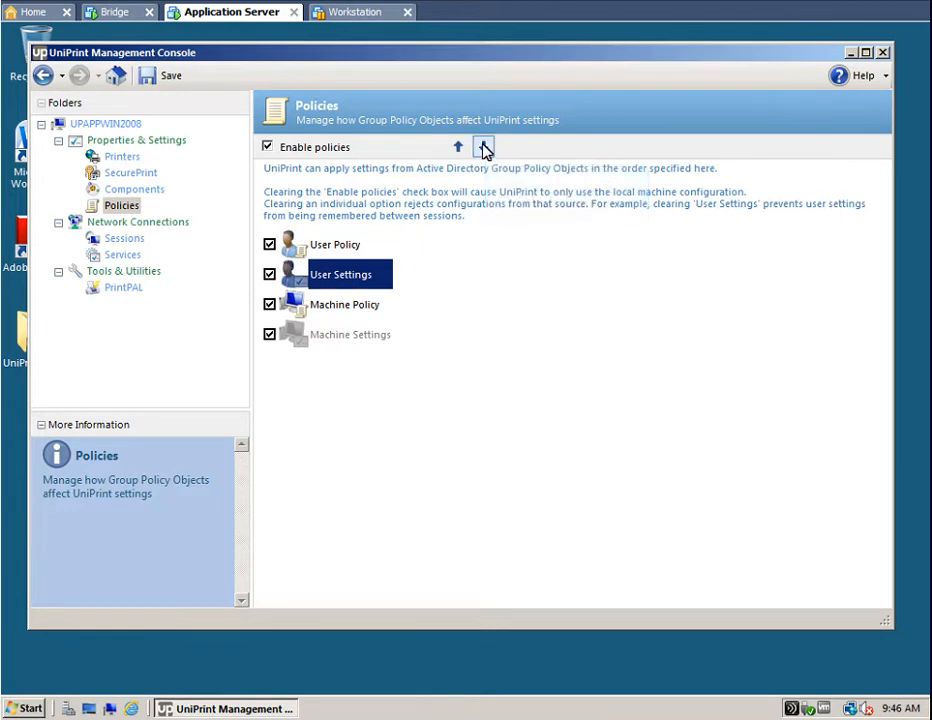
click(484, 148)
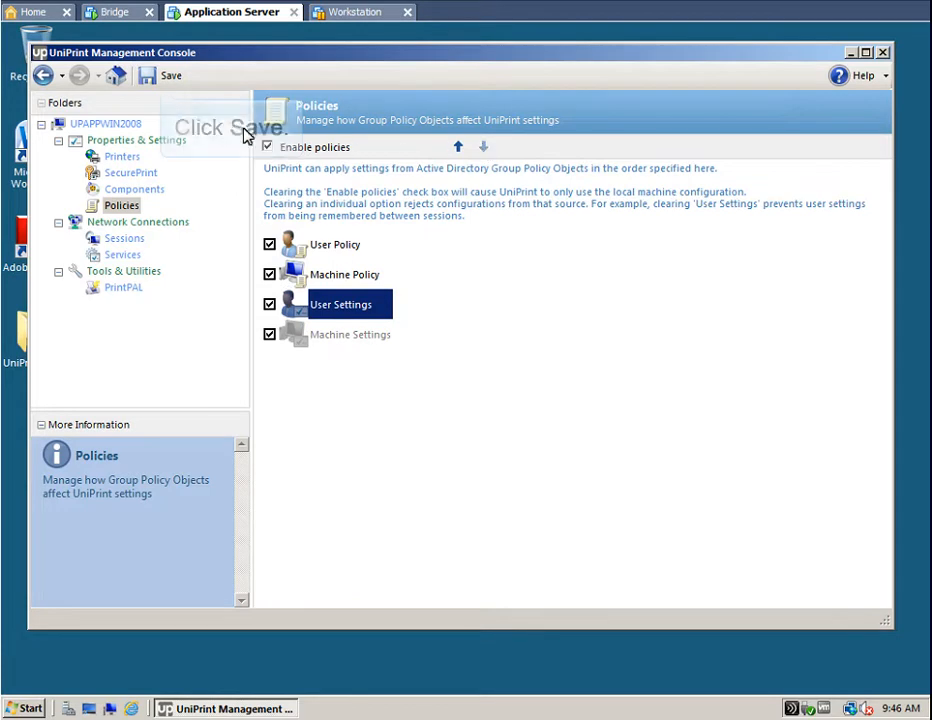
click(155, 79)
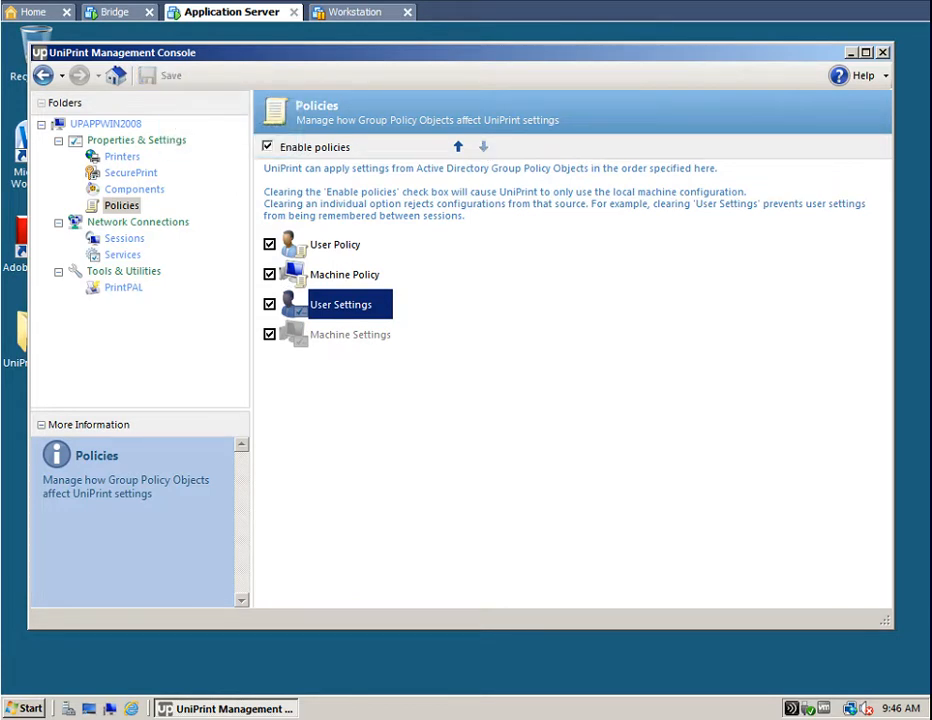